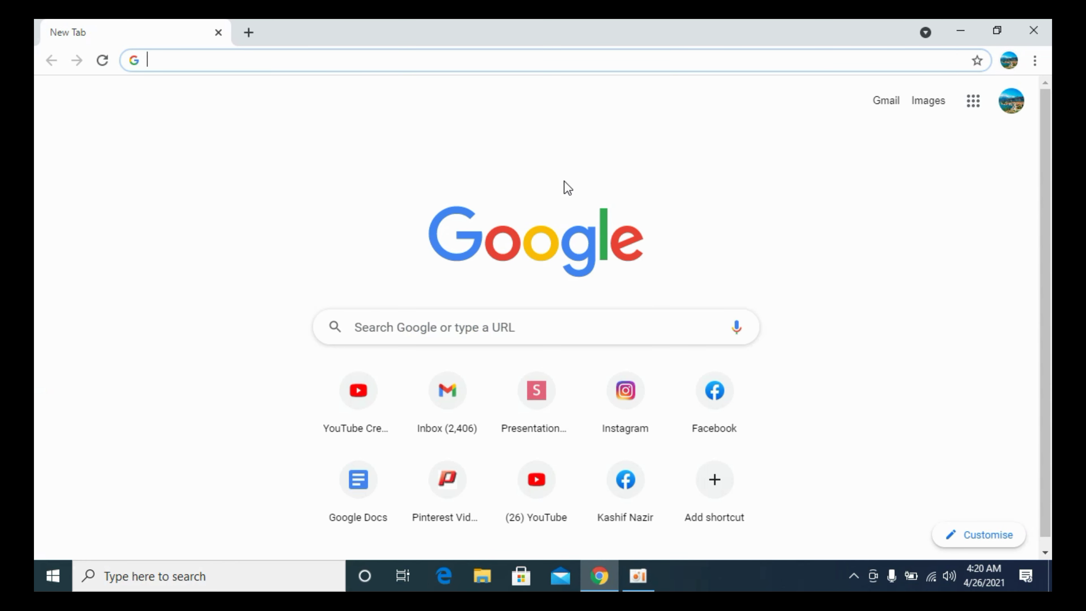
Step: Type 'face' in Chrome's address bar to load facebook.com's home feed
text(facebook.com)
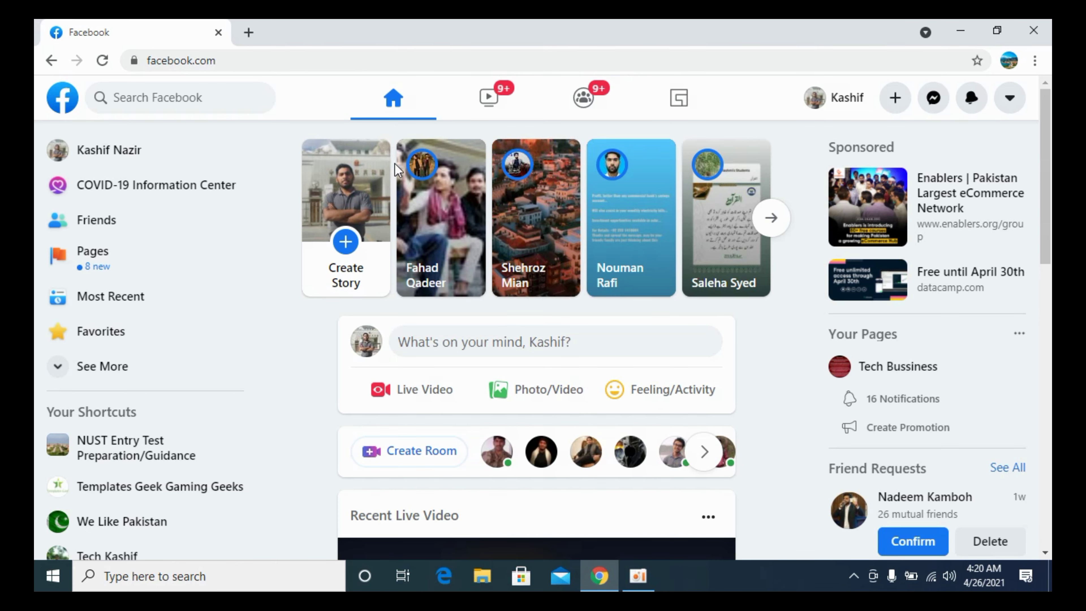
Step: Log out of the current Facebook account and dismiss the recent-logins tip
click(1012, 100)
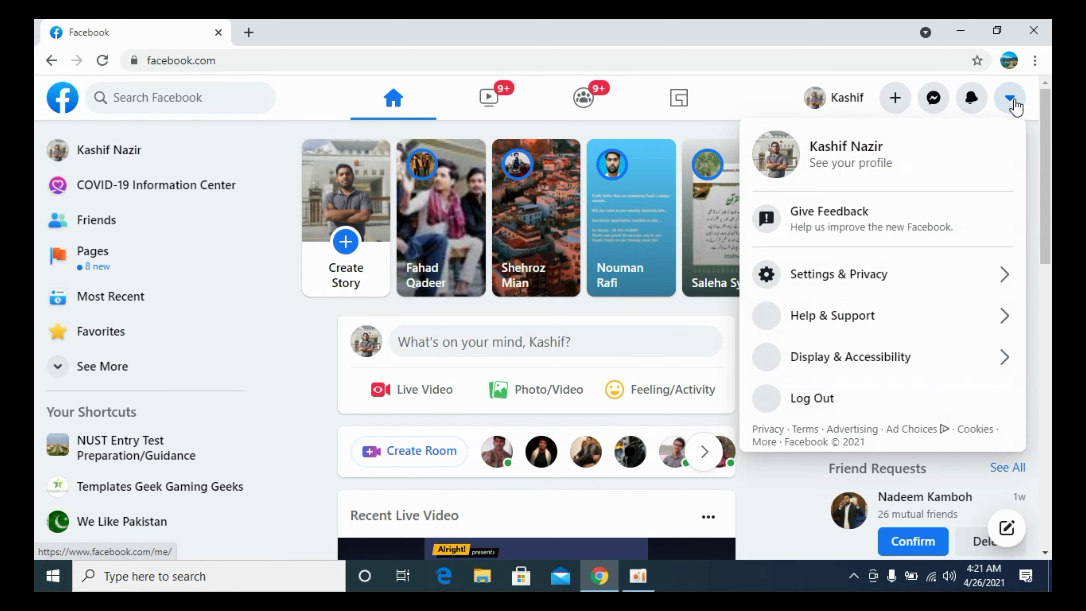
click(790, 409)
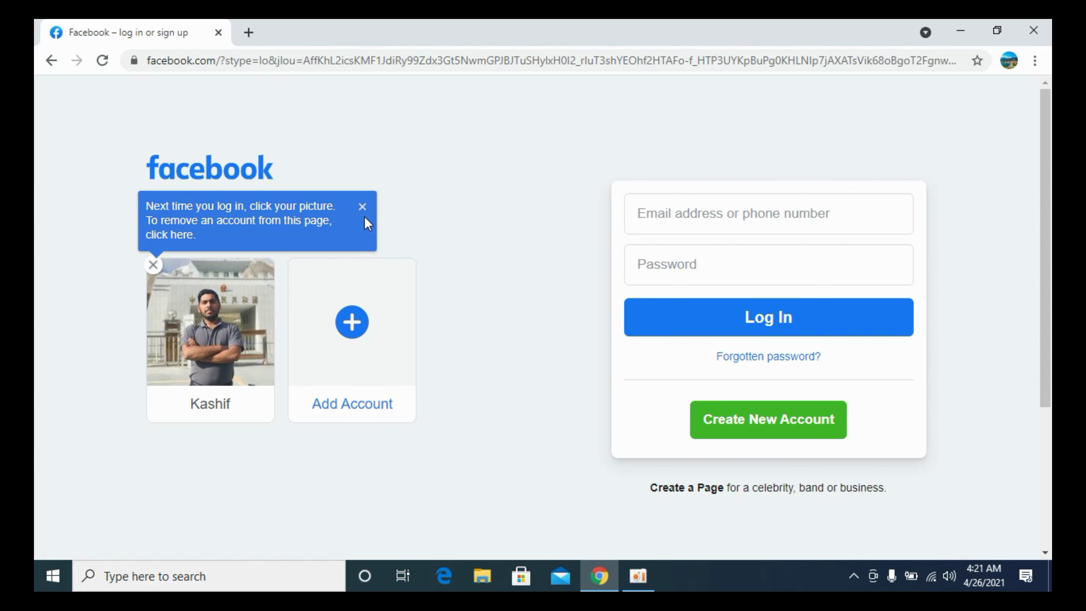
click(363, 207)
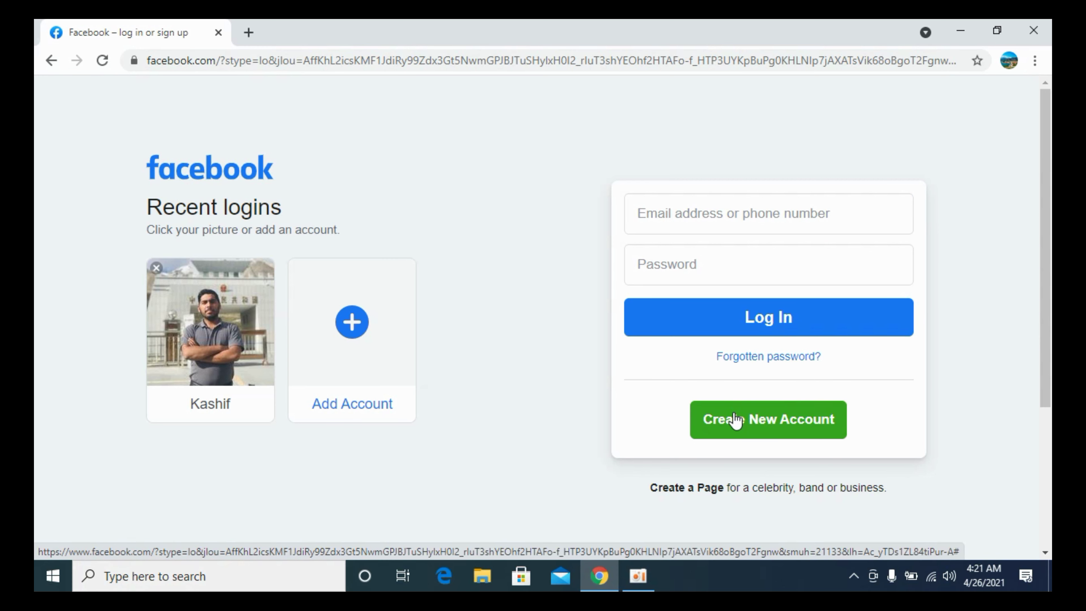
Step: Search 'facebook create account' in a new browser tab
click(249, 32)
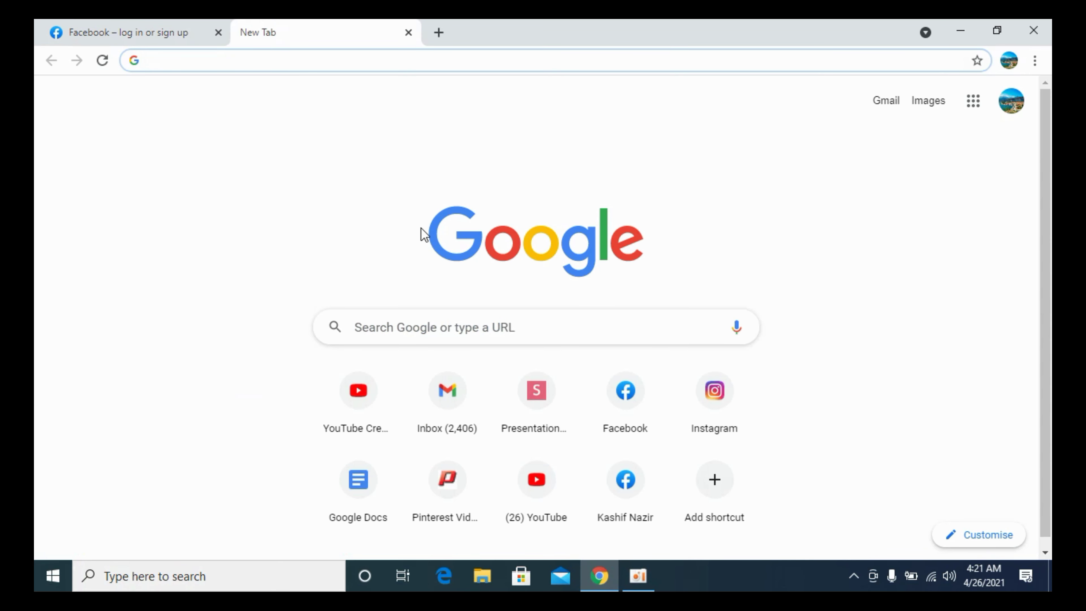
text(facebook c)
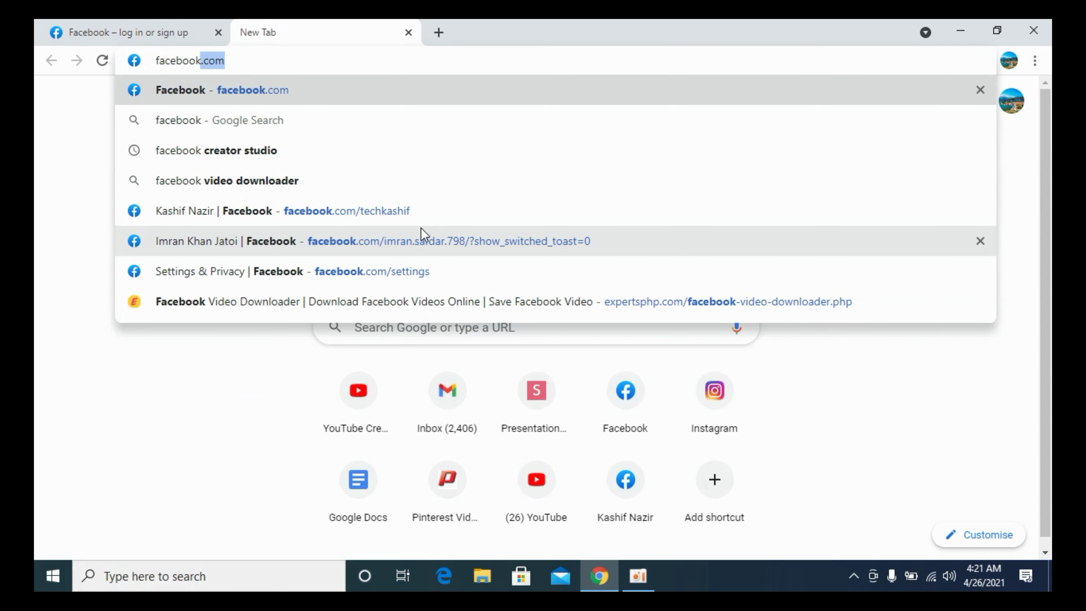
text(rea)
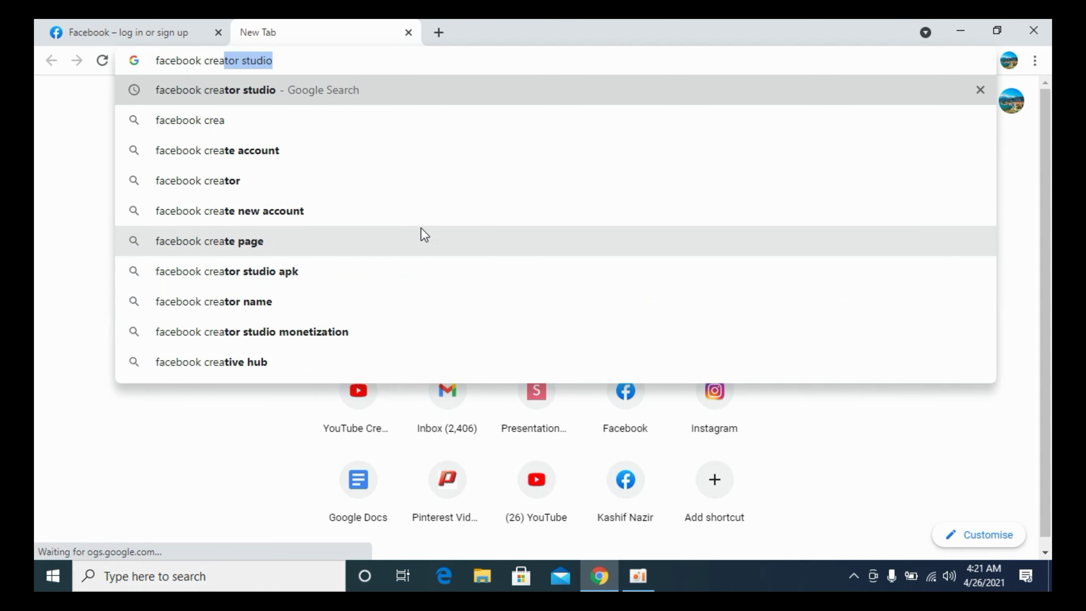
click(307, 155)
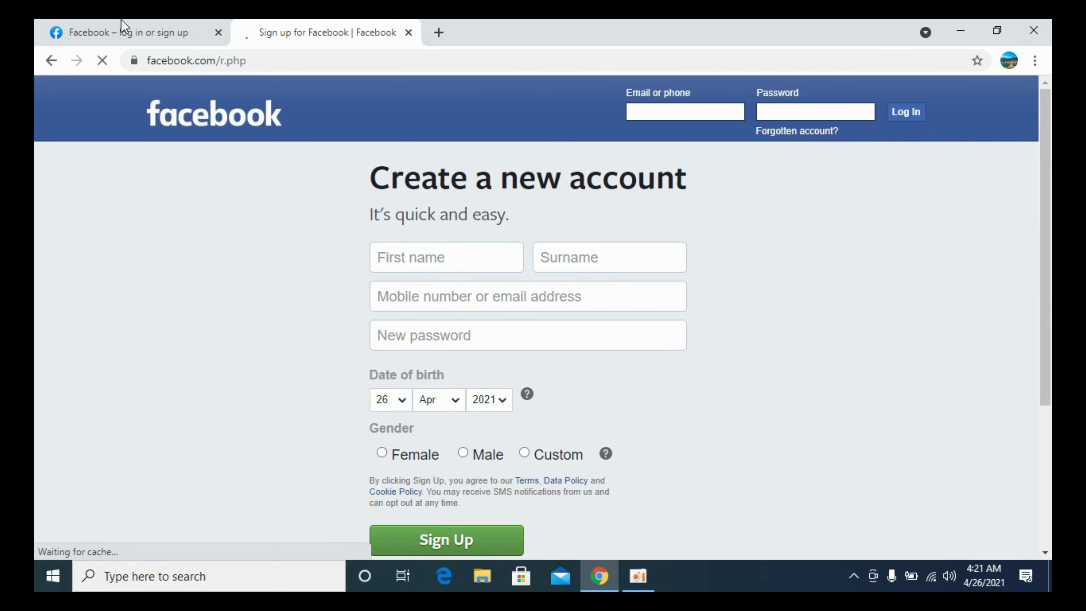
Step: Open the Create a new account sign-up page and place the cursor in the first-name field
click(113, 27)
click(816, 432)
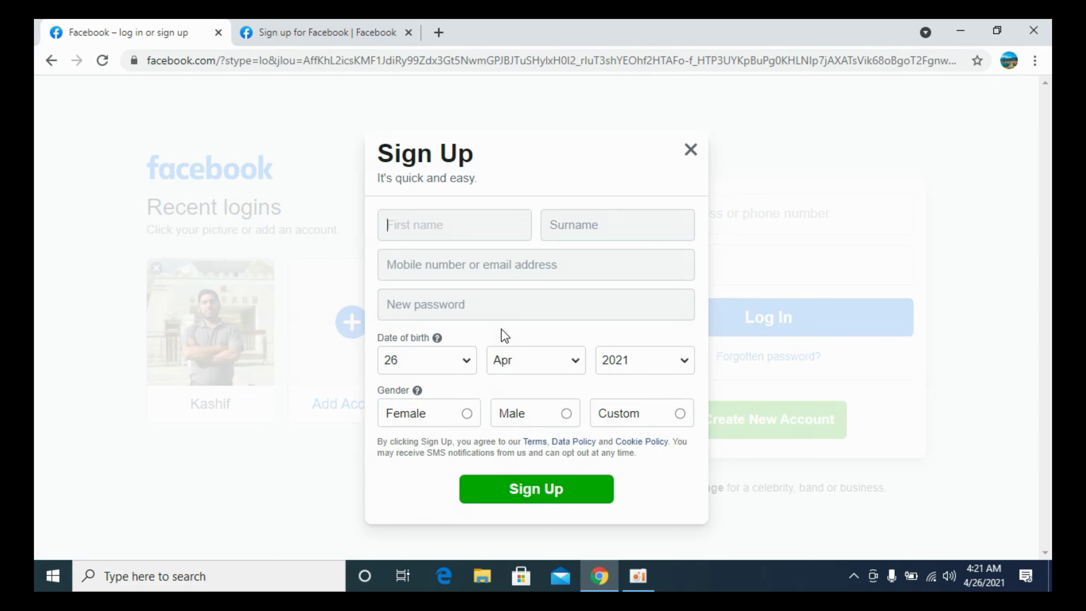
click(350, 32)
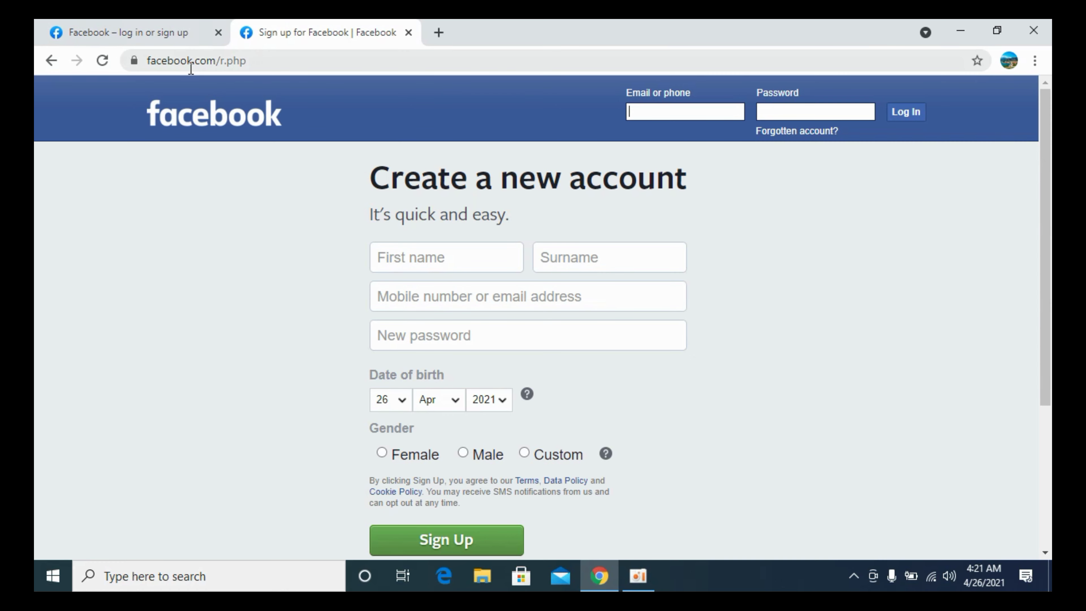
click(137, 37)
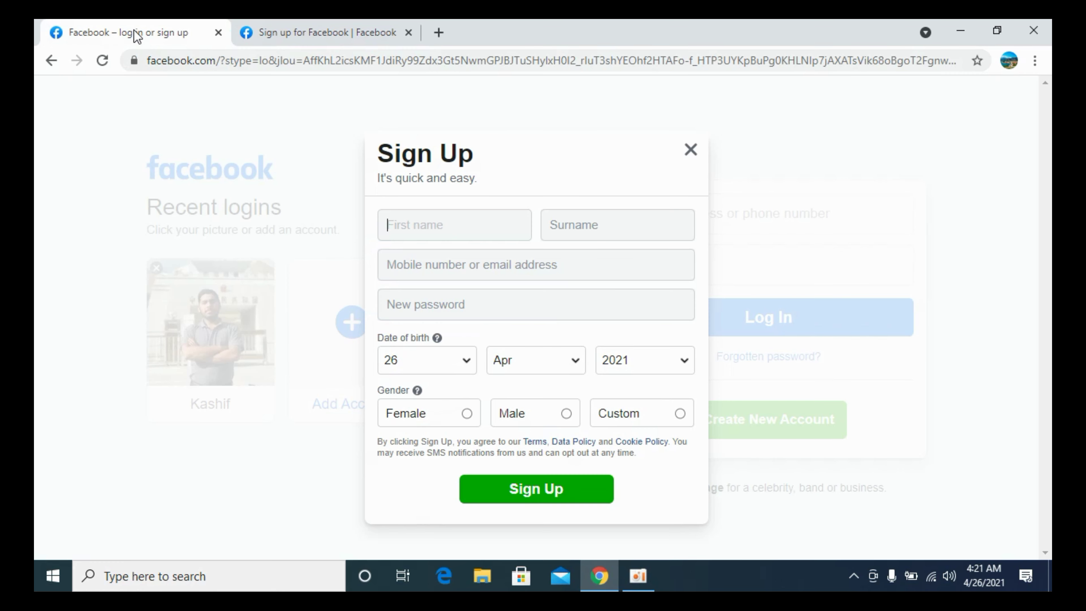
click(278, 26)
click(408, 262)
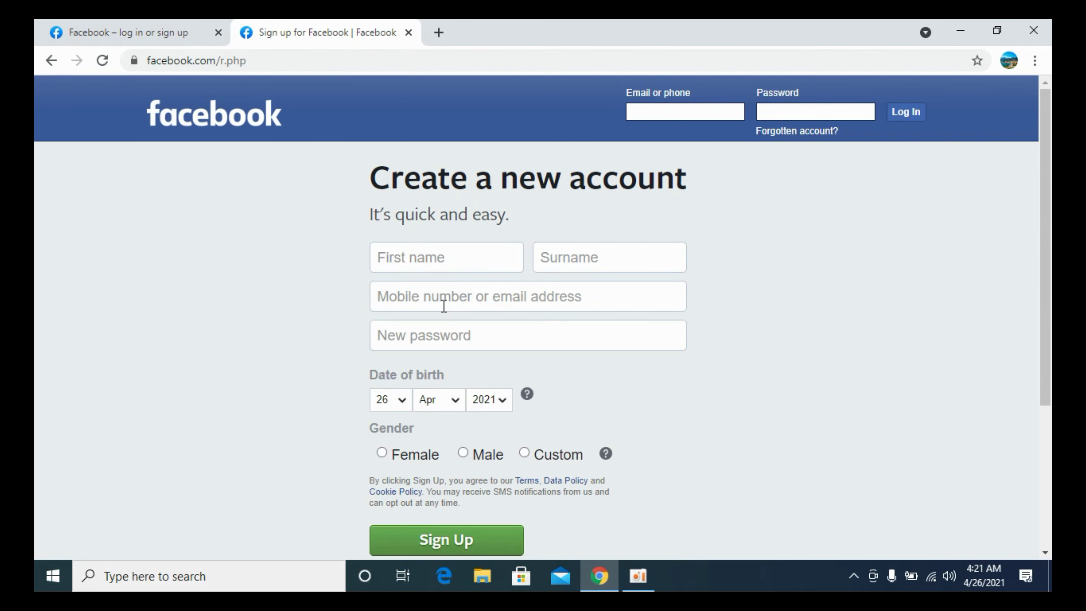
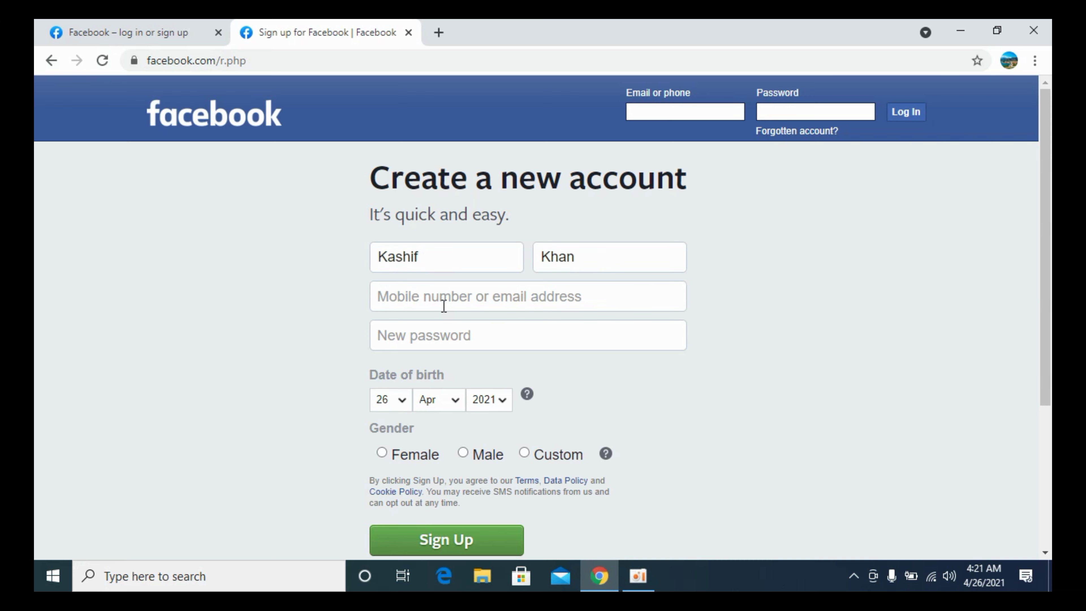
Step: Fill in the first name and surname, the Gmail address in both email fields, and a new password
click(444, 305)
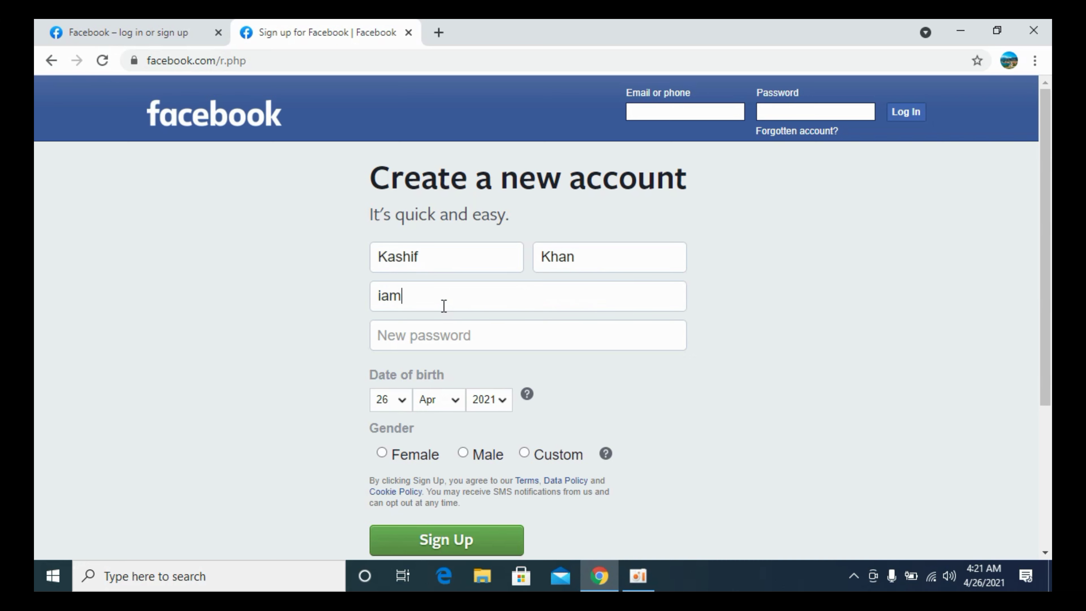
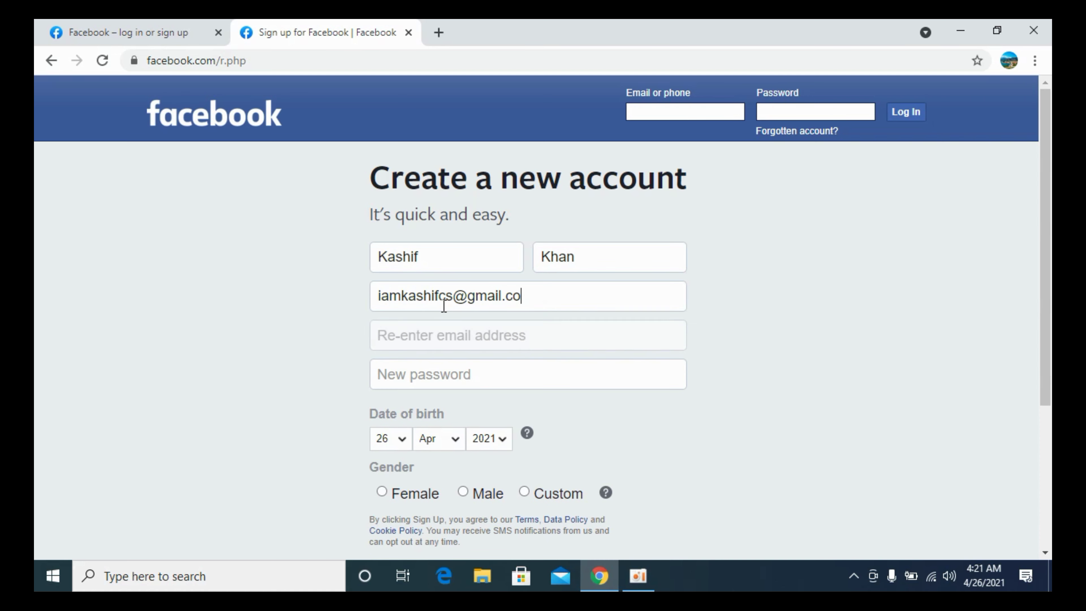
key(Tab)
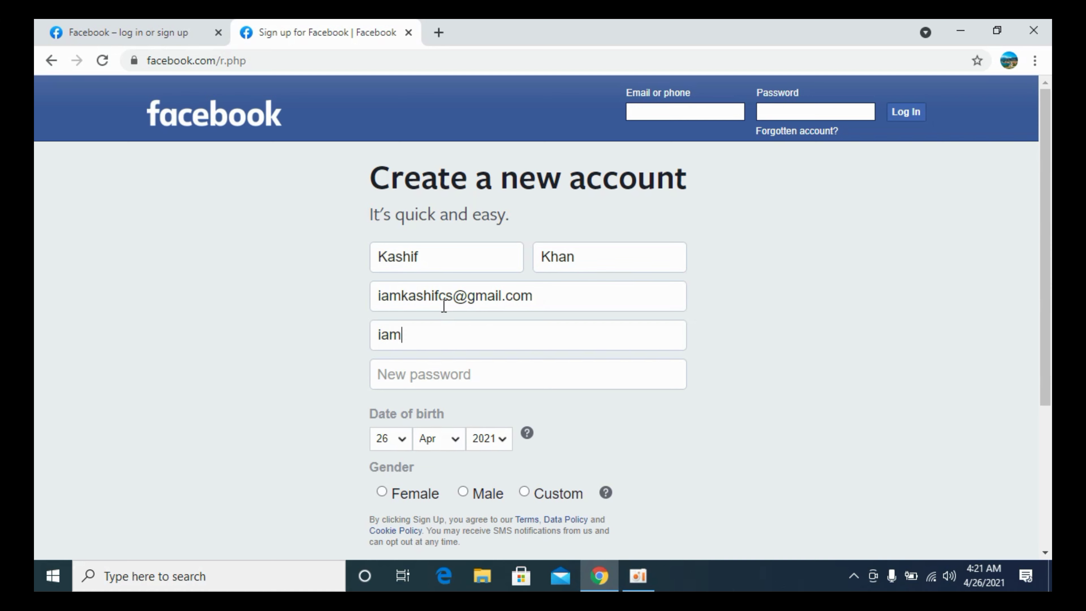
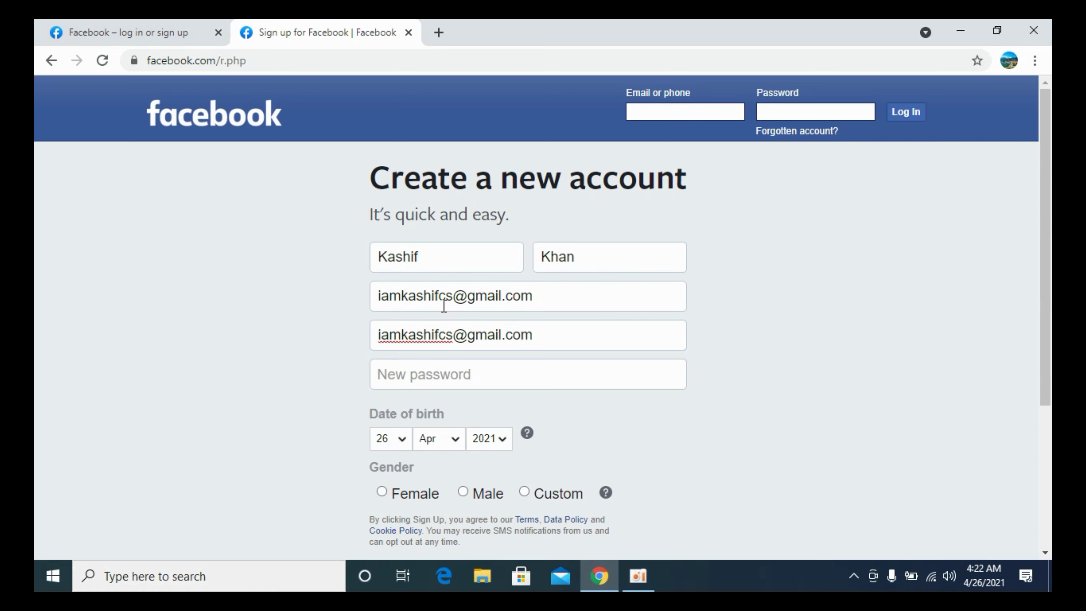
click(469, 375)
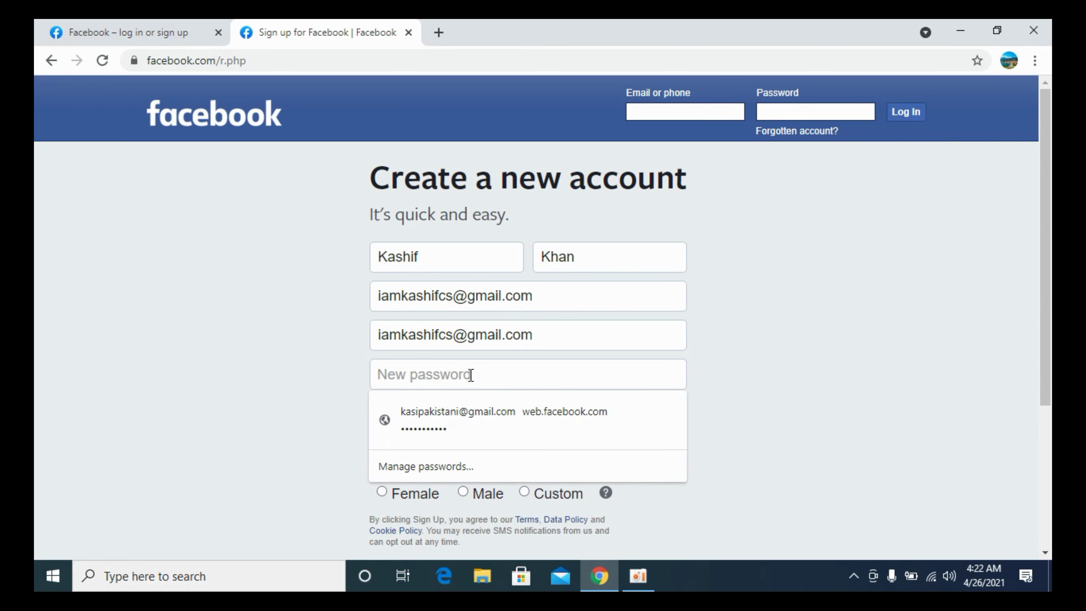
text(••)
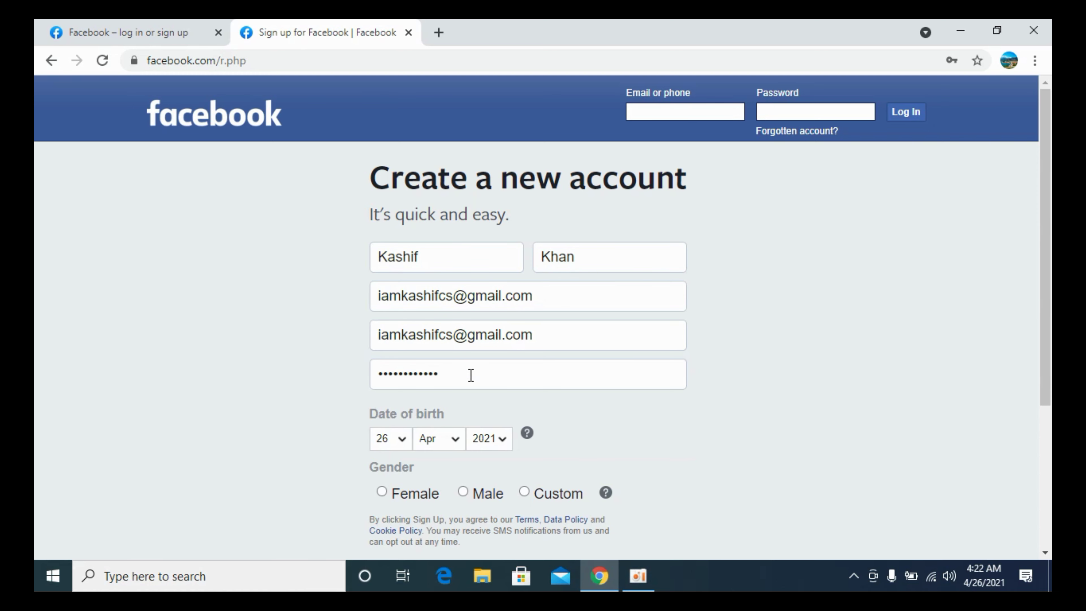
Step: Choose day 1, April, 1997 as the birth date, select Male, and press Sign Up
scroll(474, 359, down, 3)
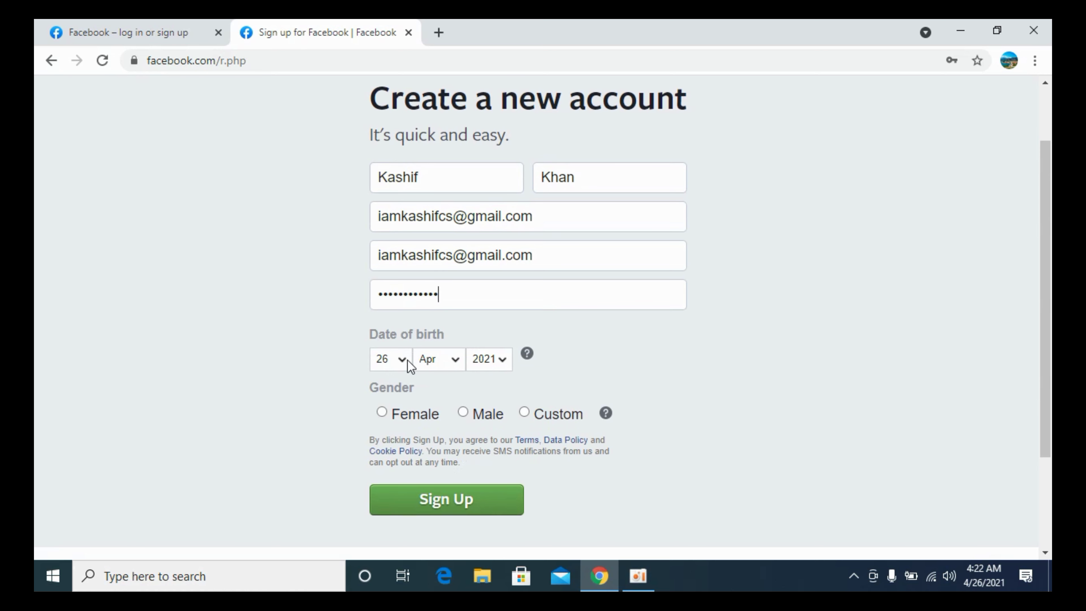
click(409, 366)
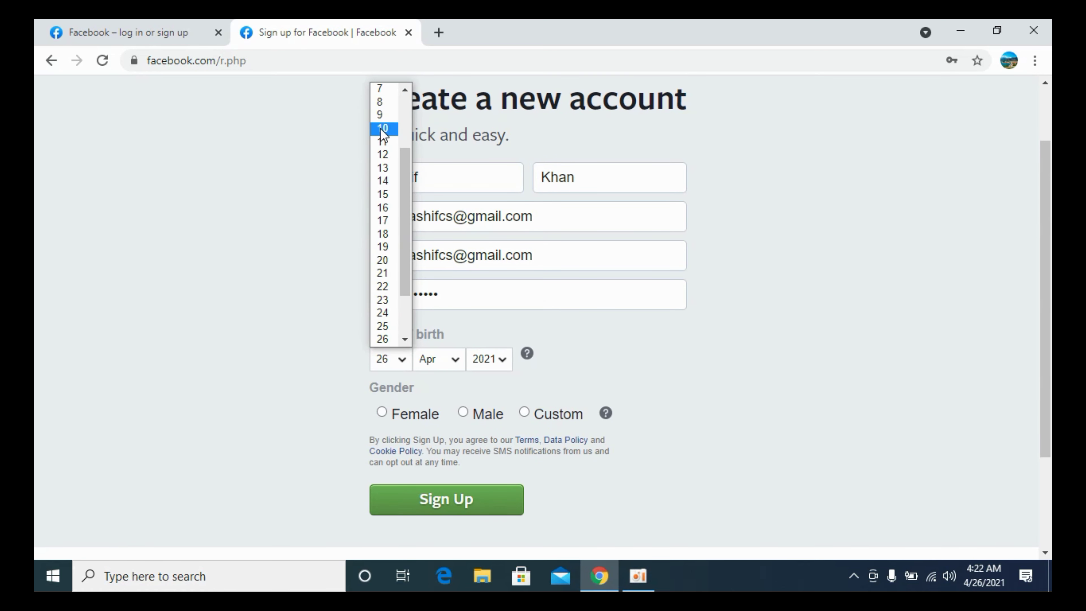
scroll(382, 103, up, 3)
click(385, 104)
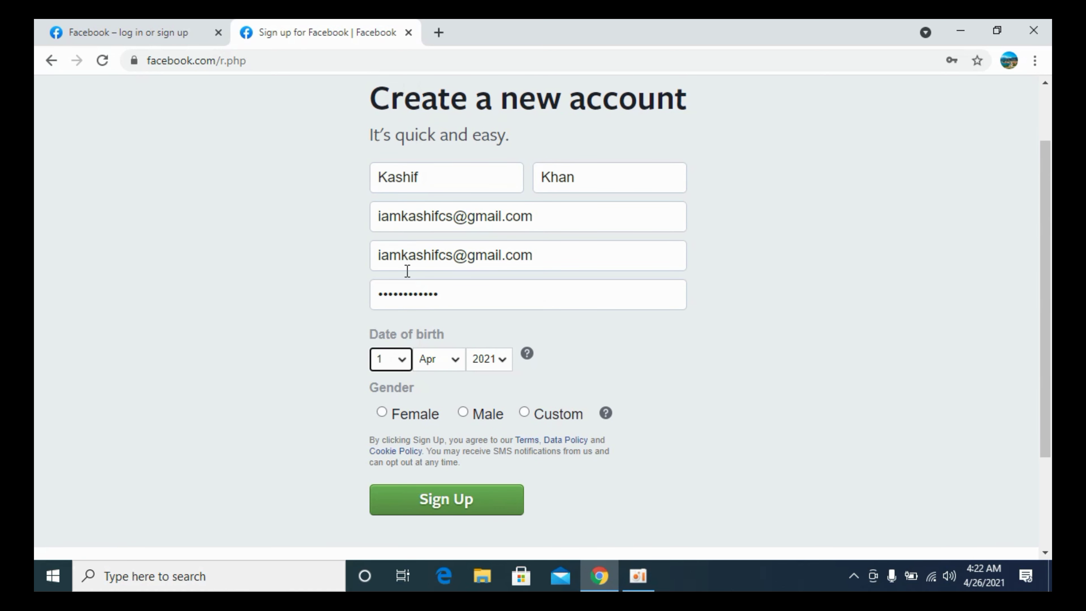
click(433, 357)
click(490, 359)
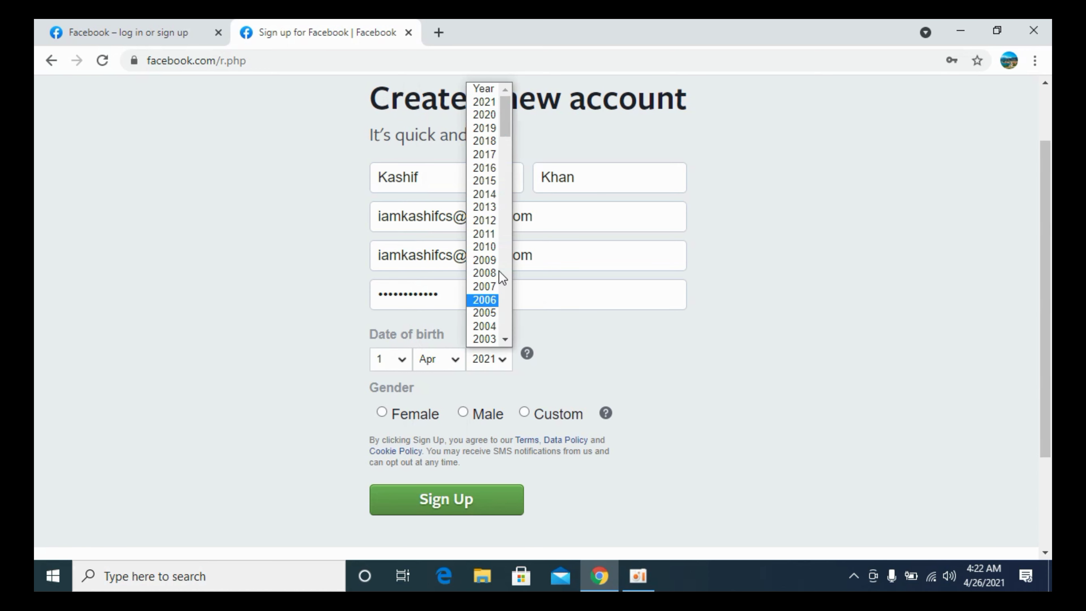
scroll(486, 309, down, 4)
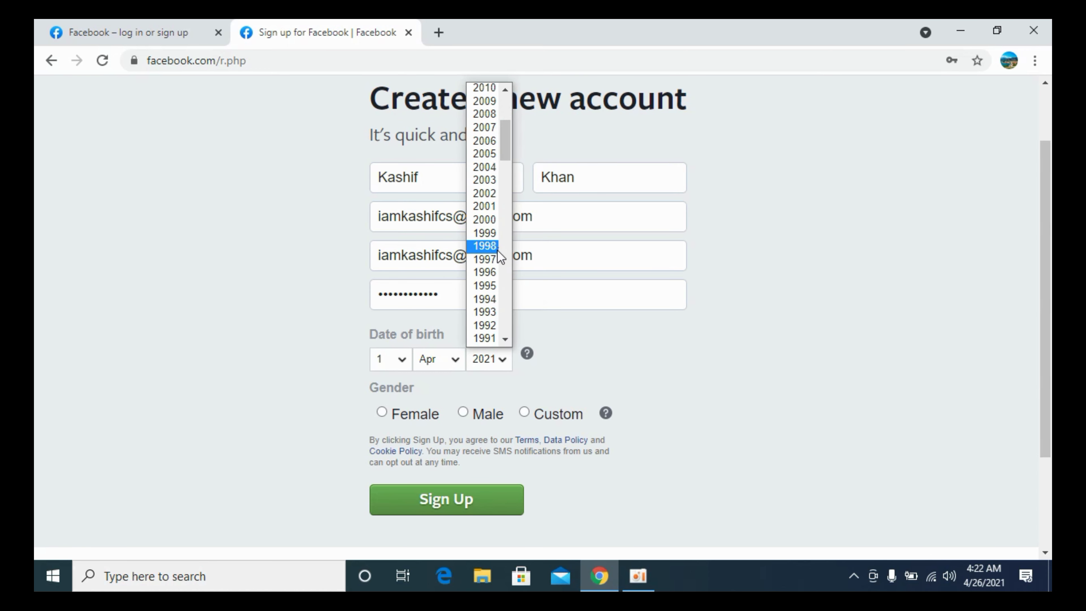
click(486, 260)
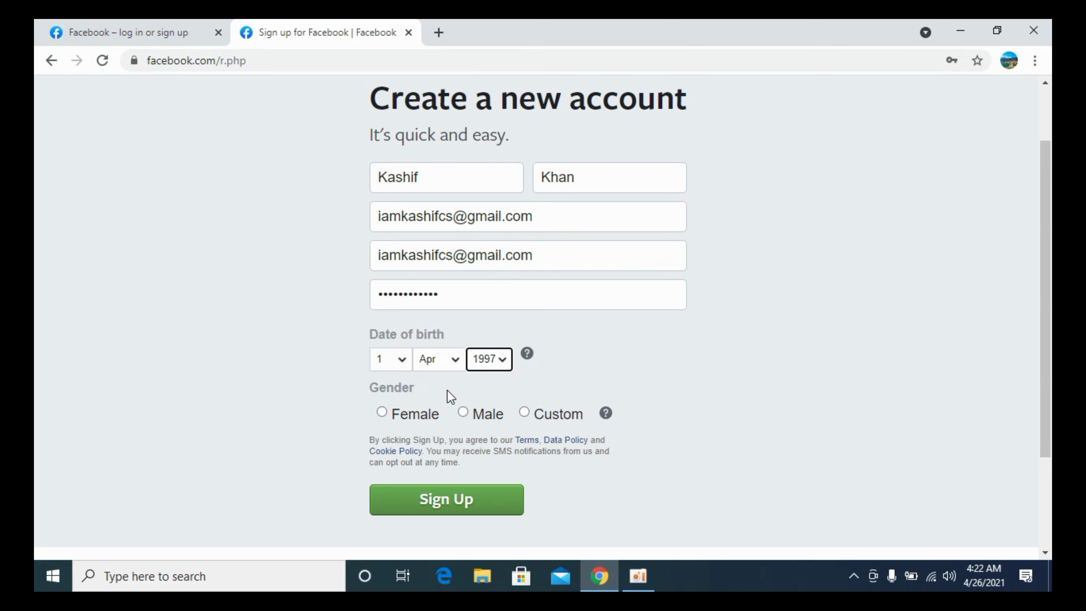
click(463, 412)
click(456, 501)
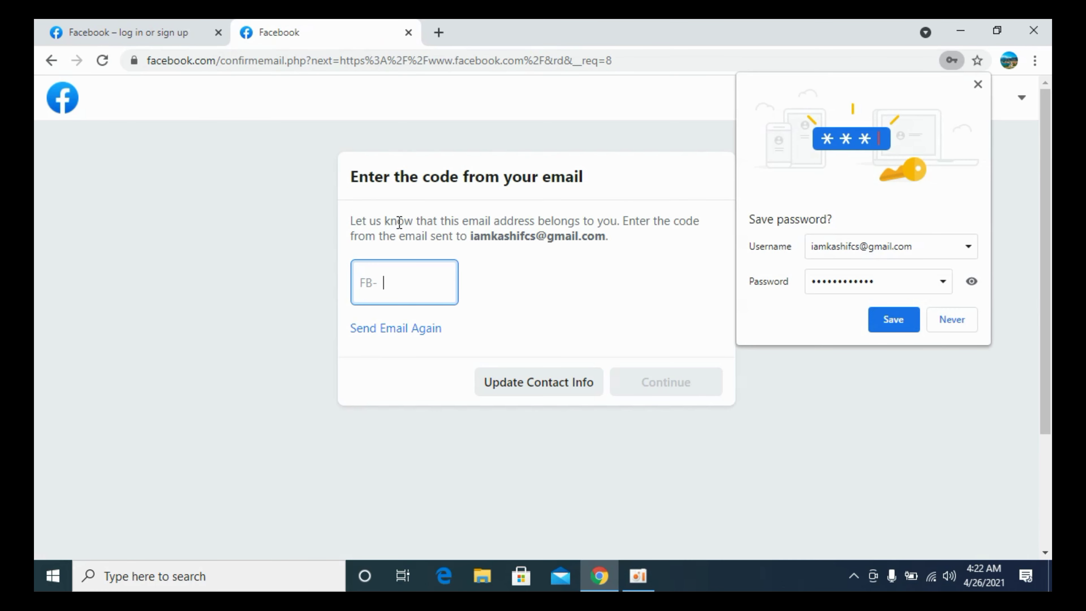
Step: Close Chrome's save-password bubble and select the email address shown on the code page
click(978, 85)
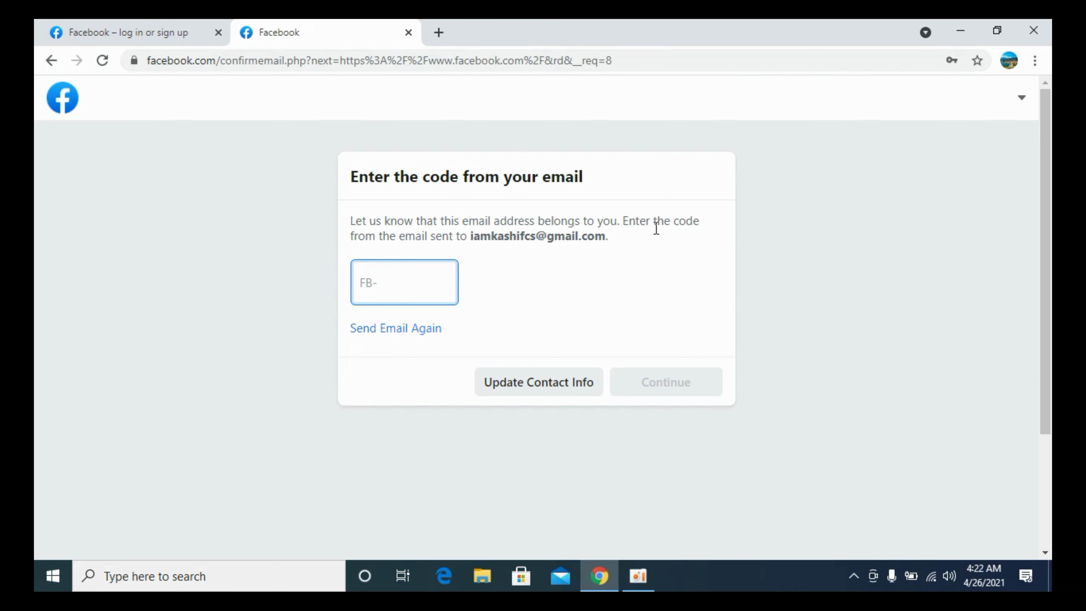
drag(401, 238, 627, 236)
click(630, 243)
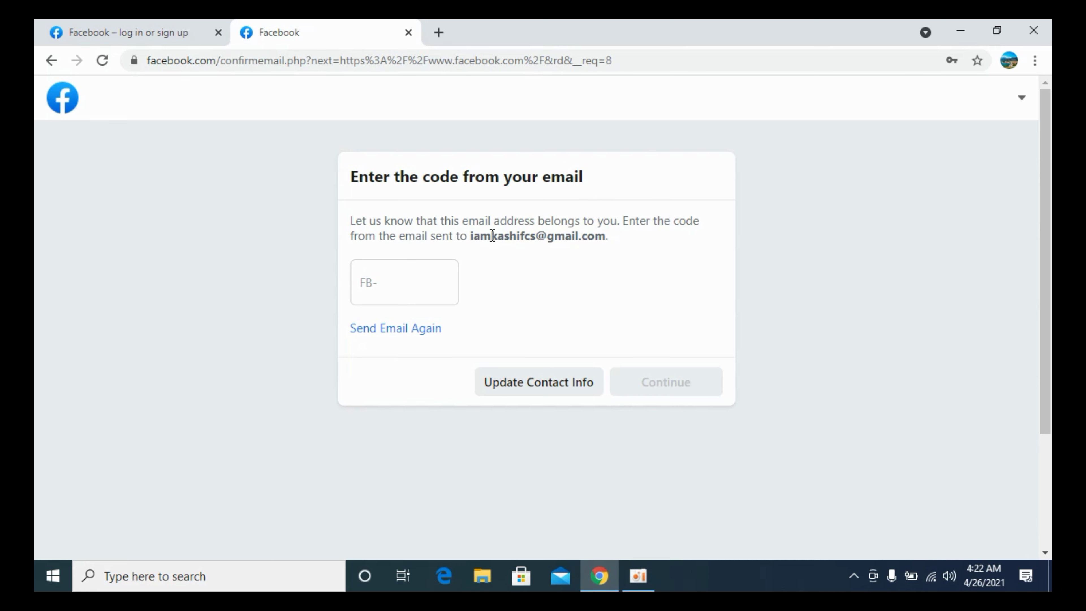
drag(470, 234, 608, 236)
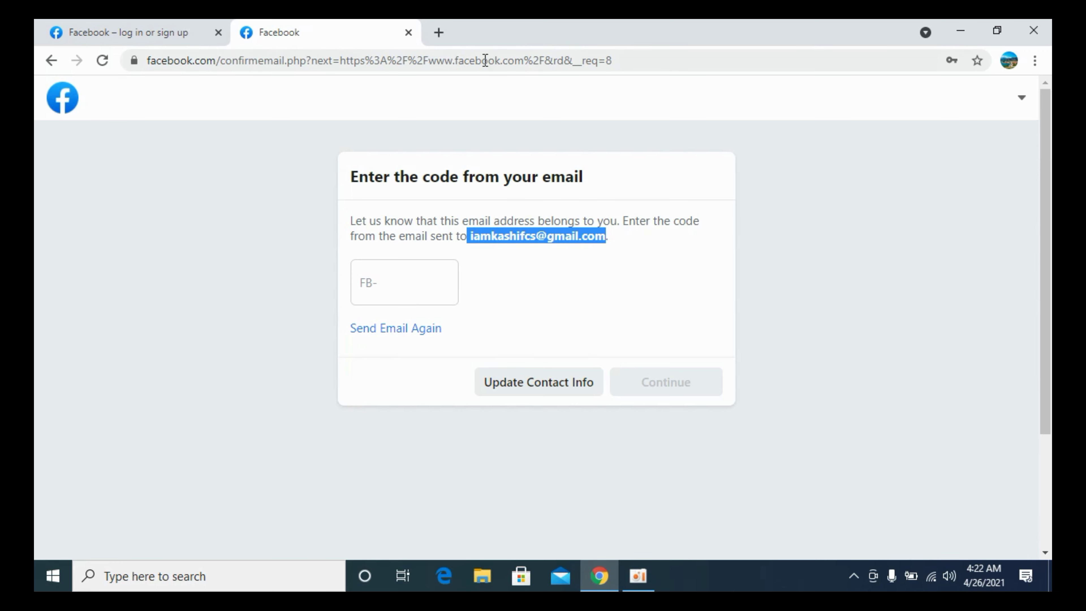
Step: Open Gmail in a new tab, then re-select the email address on the Facebook code page
click(447, 34)
text(gm')
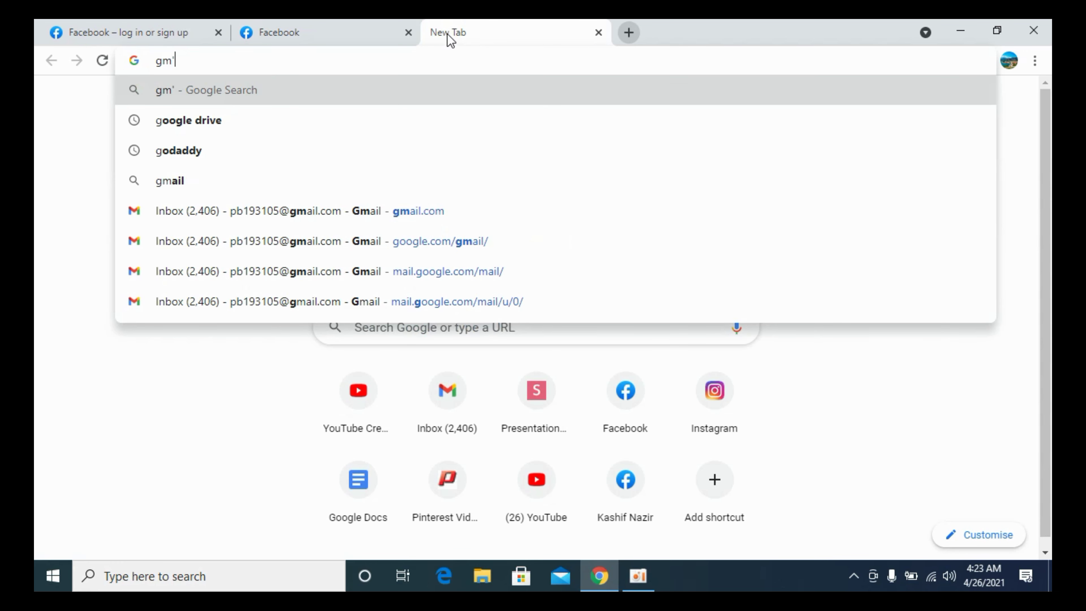
key(BackSpace)
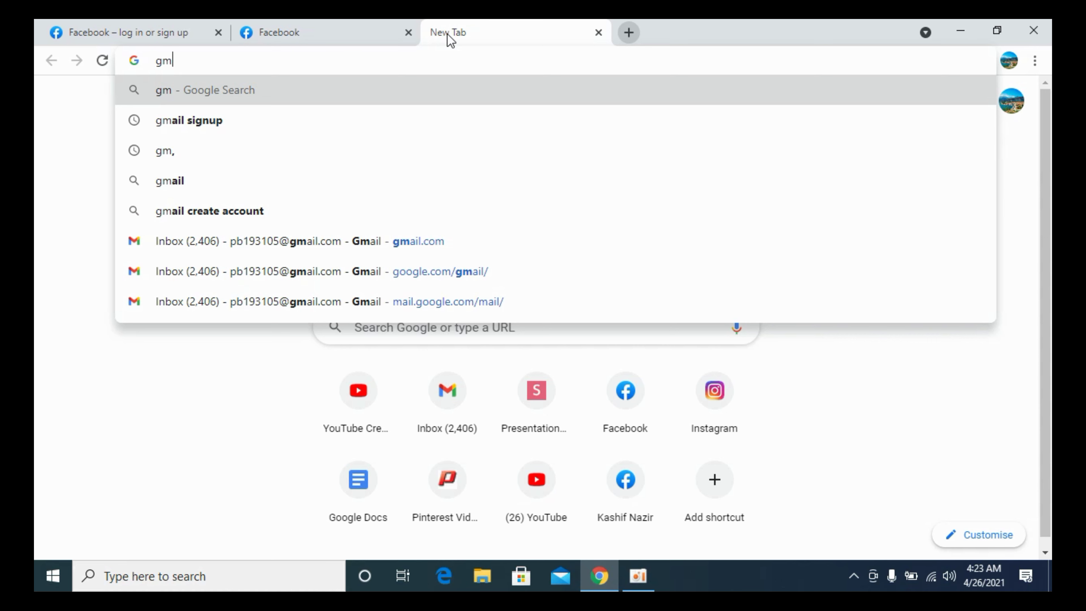
click(358, 242)
click(351, 27)
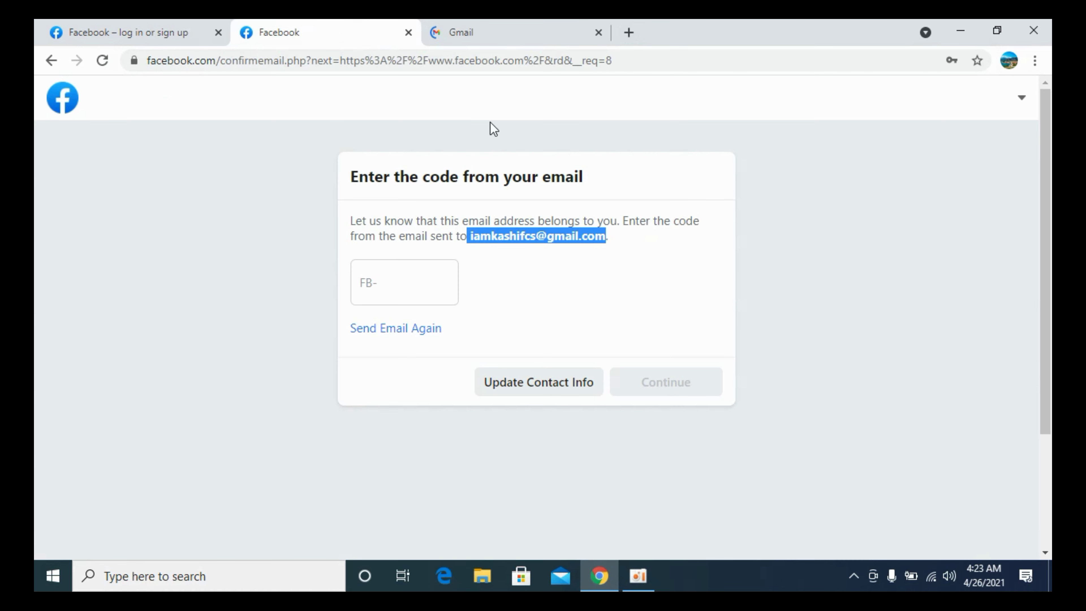
click(493, 235)
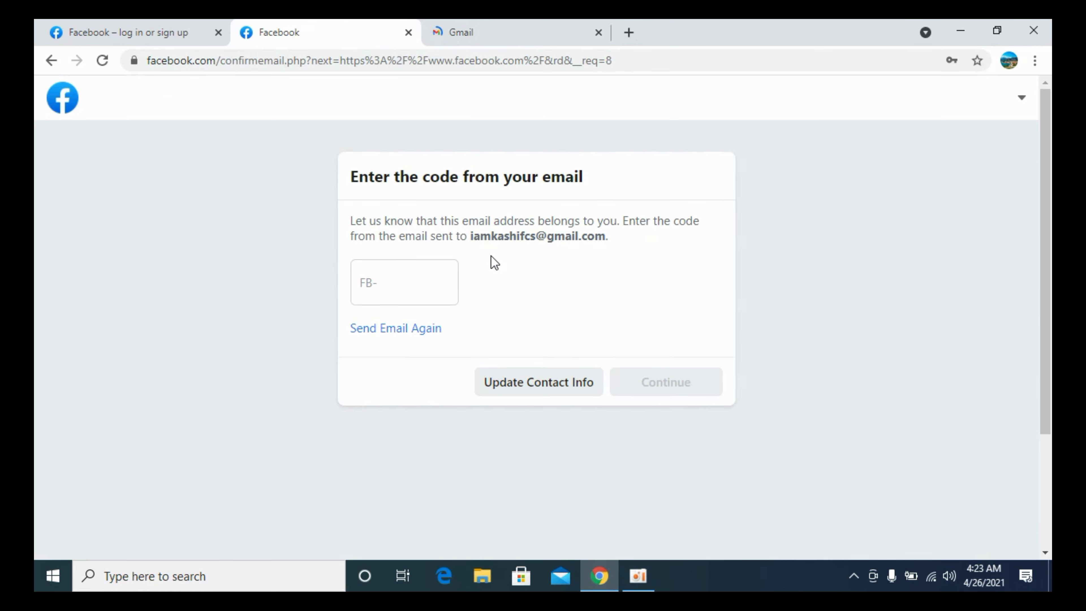
drag(467, 236, 625, 240)
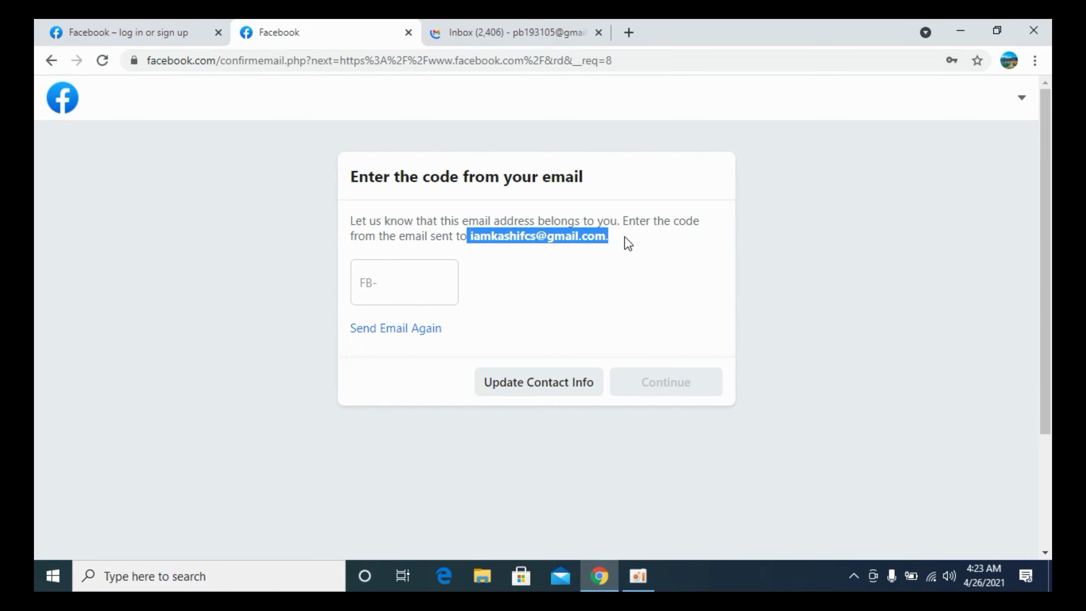
Step: Switch Gmail to the new address's mailbox and open Facebook's confirmation-code email
click(538, 26)
click(1025, 101)
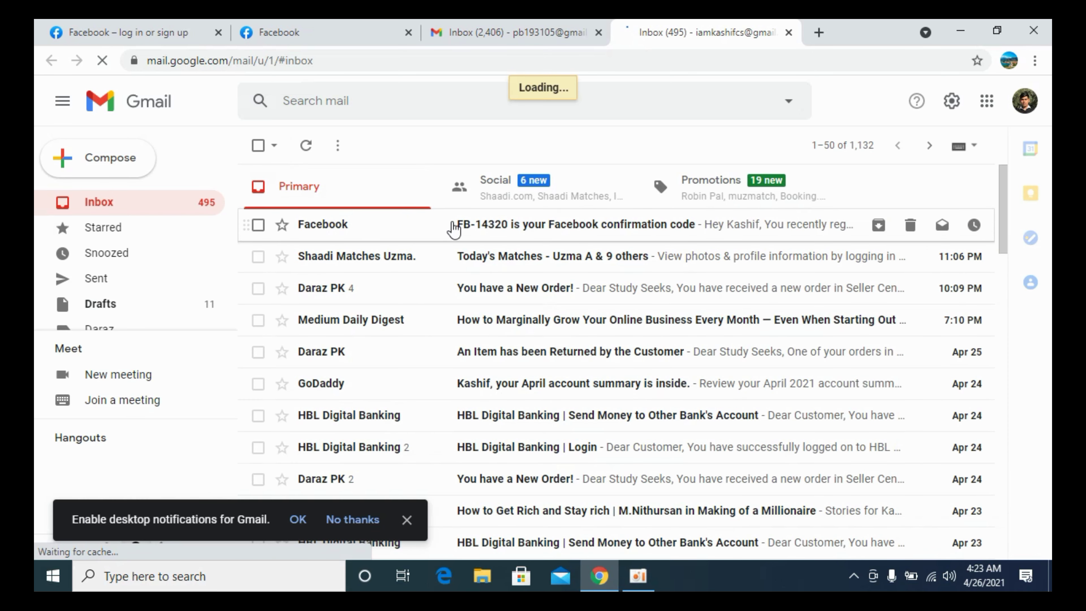
click(454, 227)
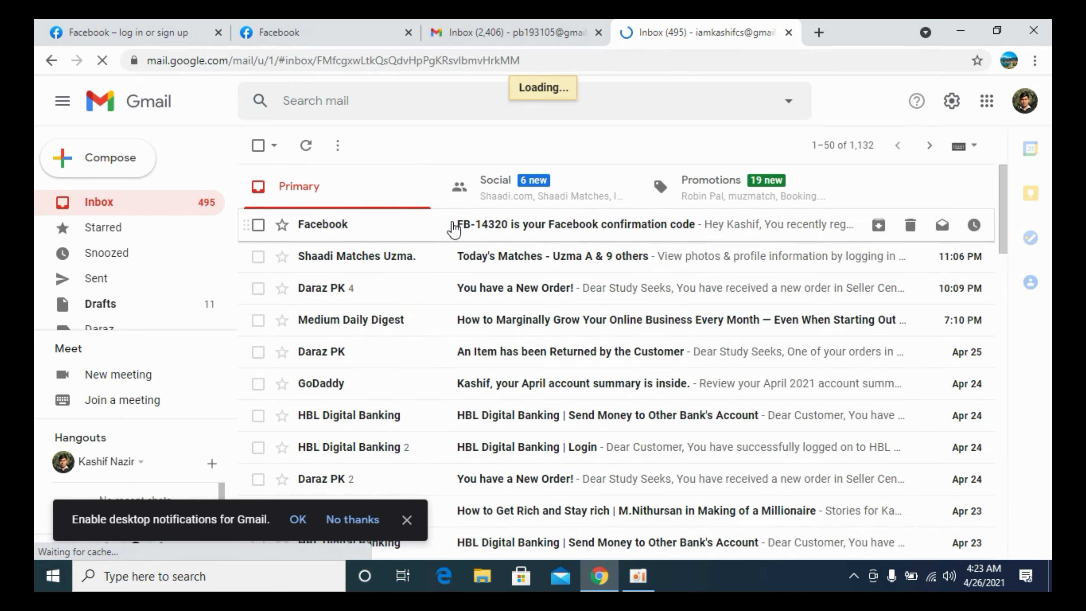
scroll(455, 330, down, 3)
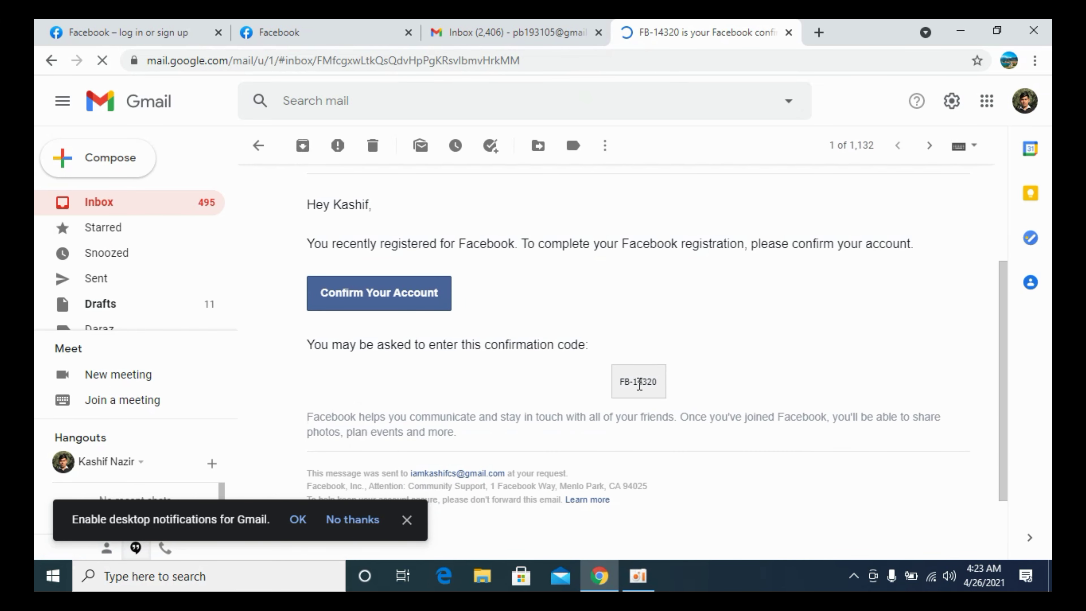
Step: Enter the emailed confirmation code in the FB- box and press Continue
click(351, 33)
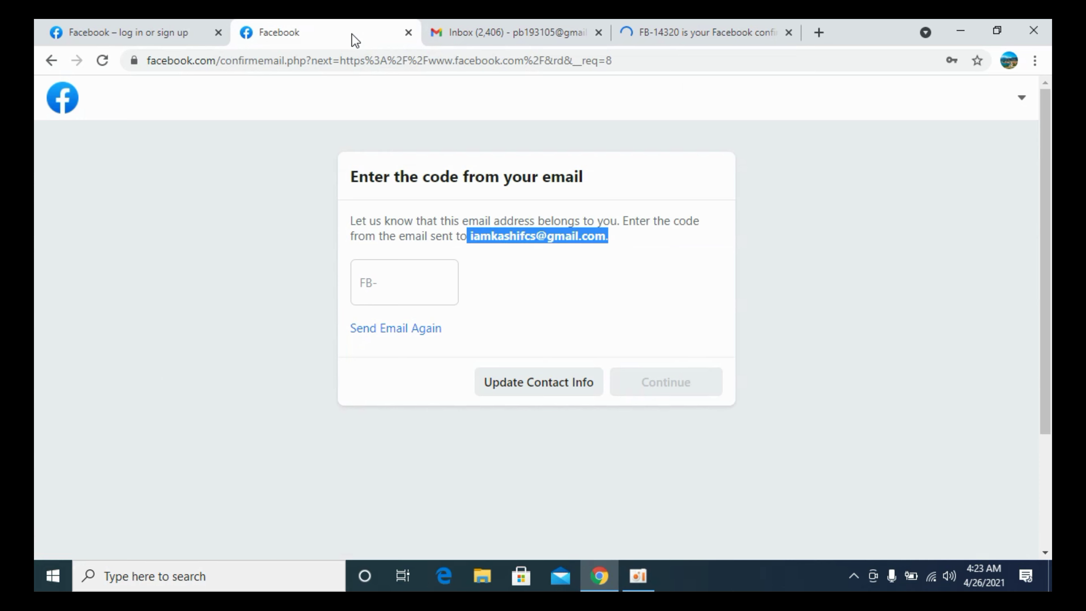
click(393, 290)
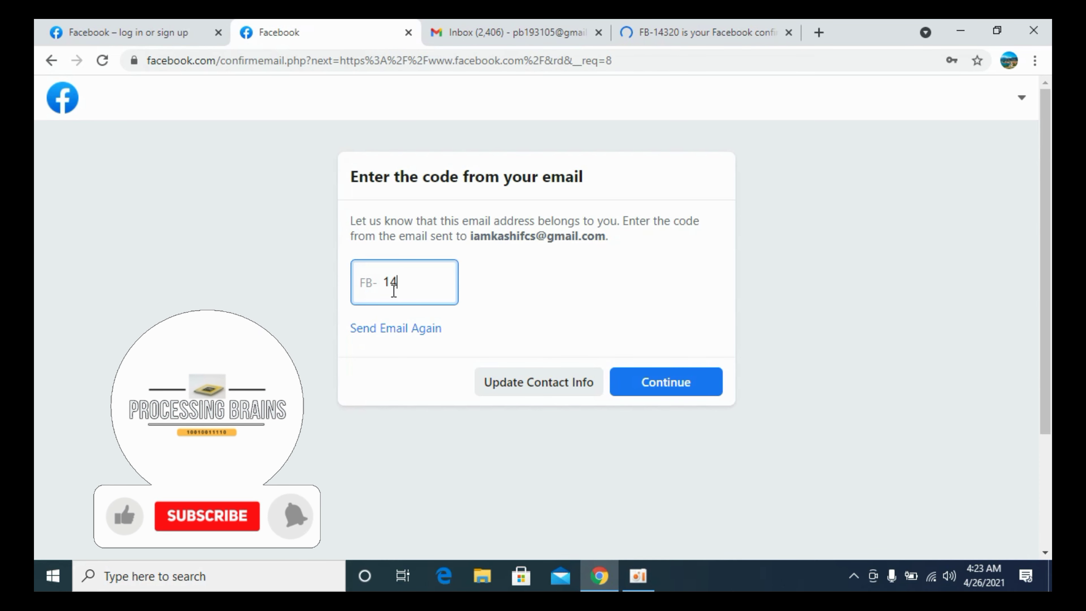
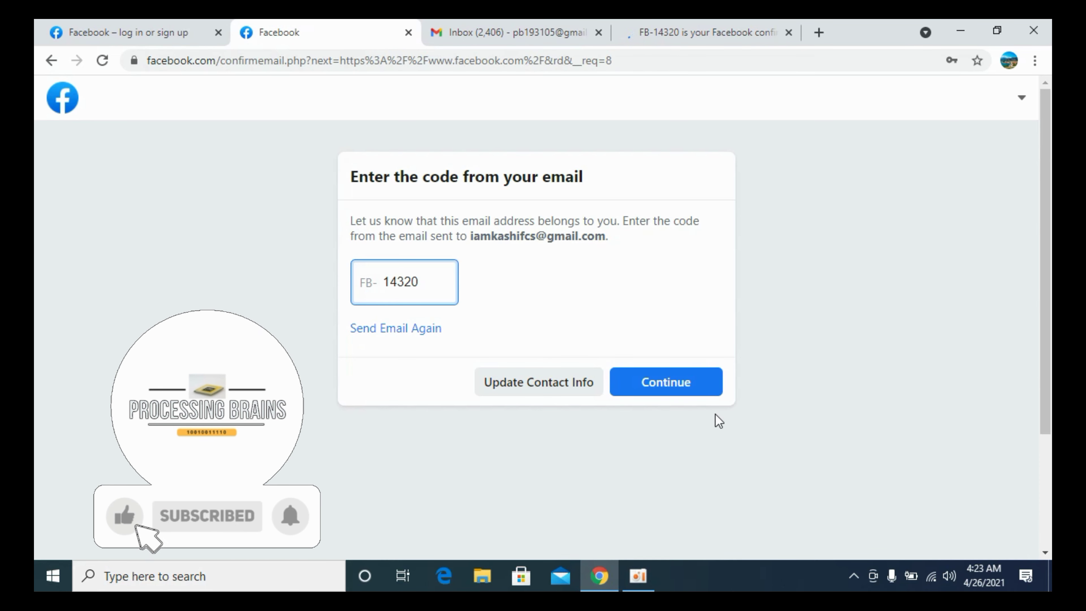
click(702, 397)
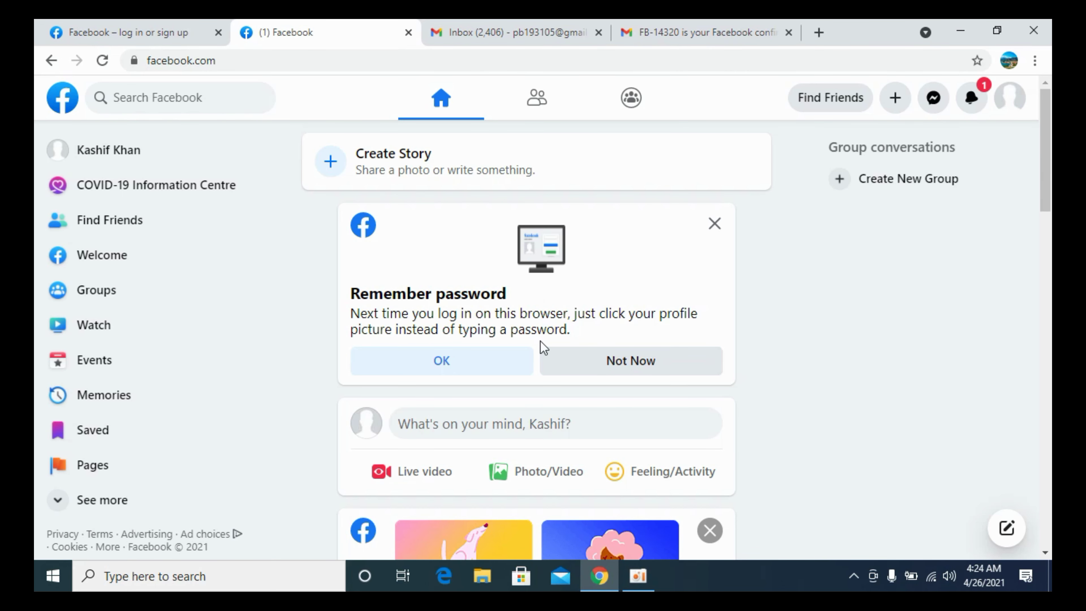
Step: Scroll the new account's home feed down and back up to look around
scroll(540, 341, down, 8)
scroll(540, 341, up, 8)
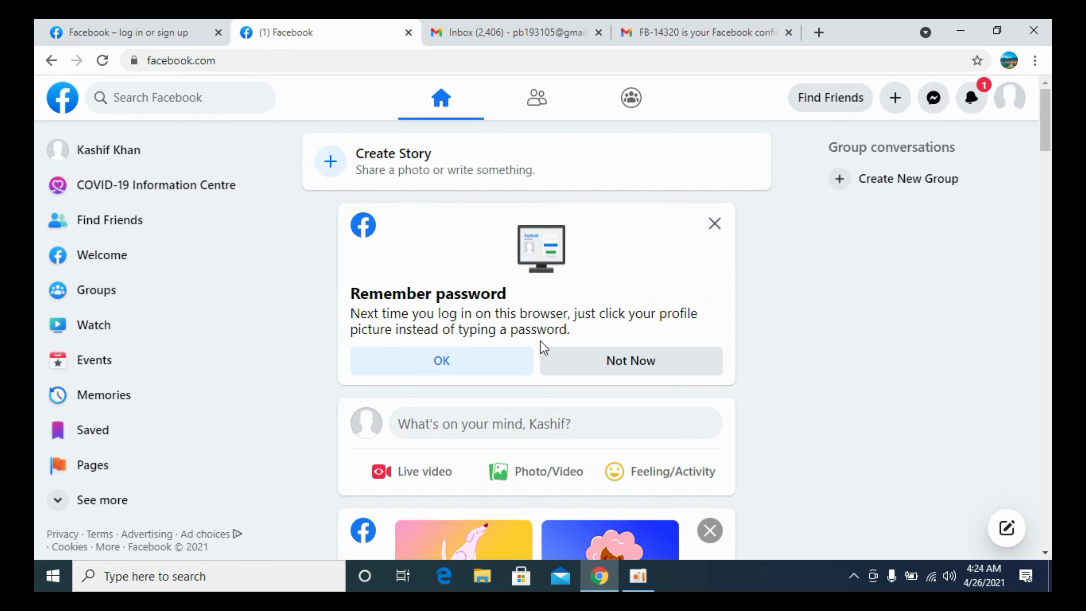